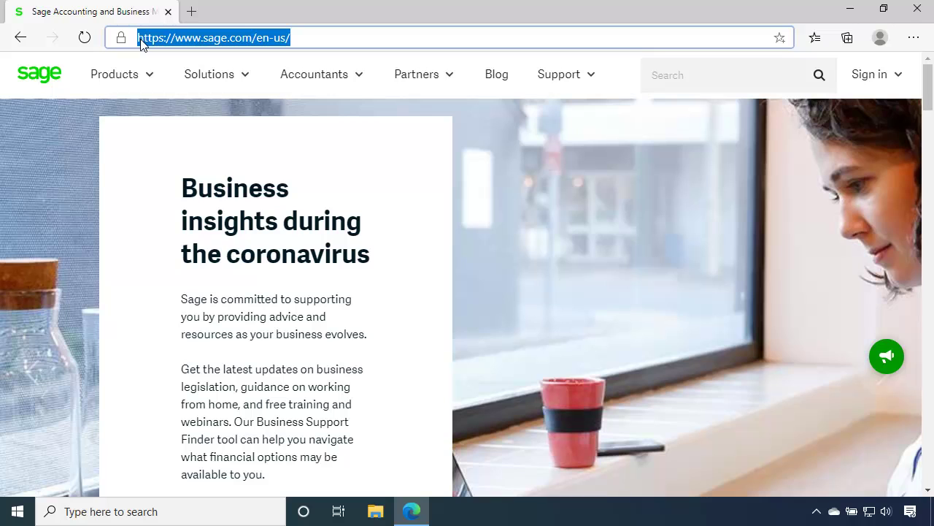
# Step: Go to support.na.sage.com and search 'Sage 50 Download Portal' filtered to Sage 50cloud - US
pyautogui.write('suppo')
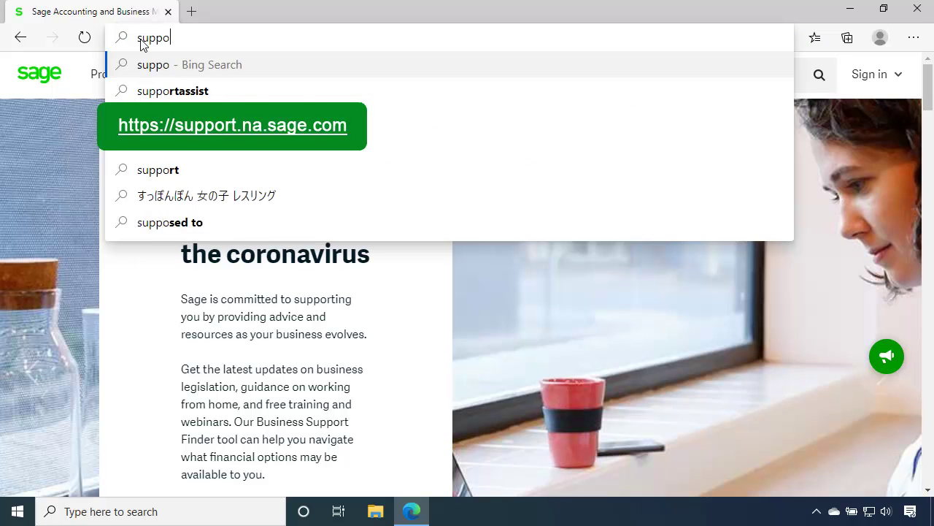
pyautogui.write('rt.na.sage.com')
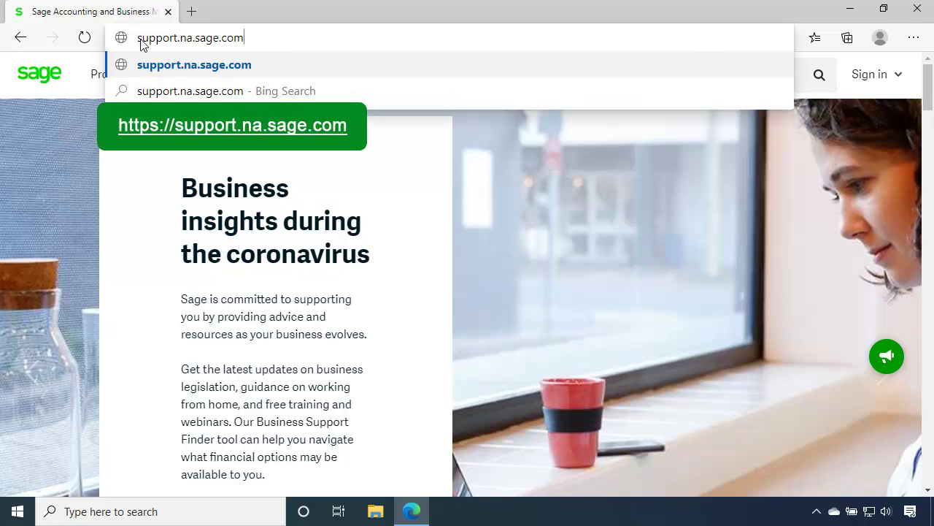
pyautogui.press('Return')
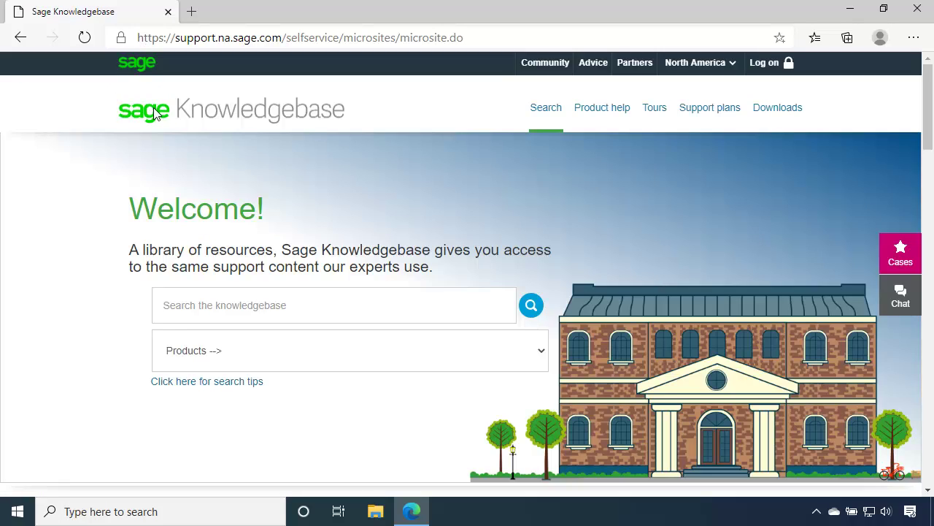
pyautogui.click(160, 320)
pyautogui.write('Sage 50 Down')
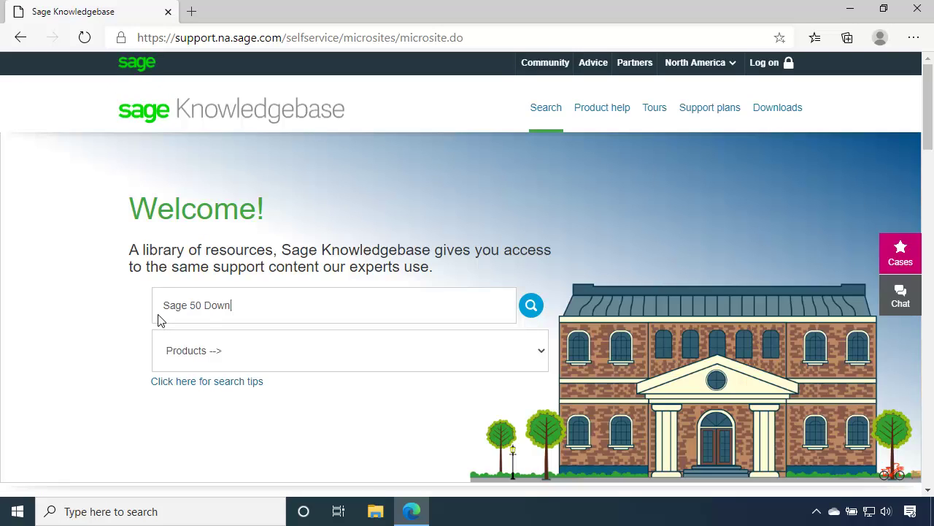
pyautogui.write('load Portal')
pyautogui.click(541, 352)
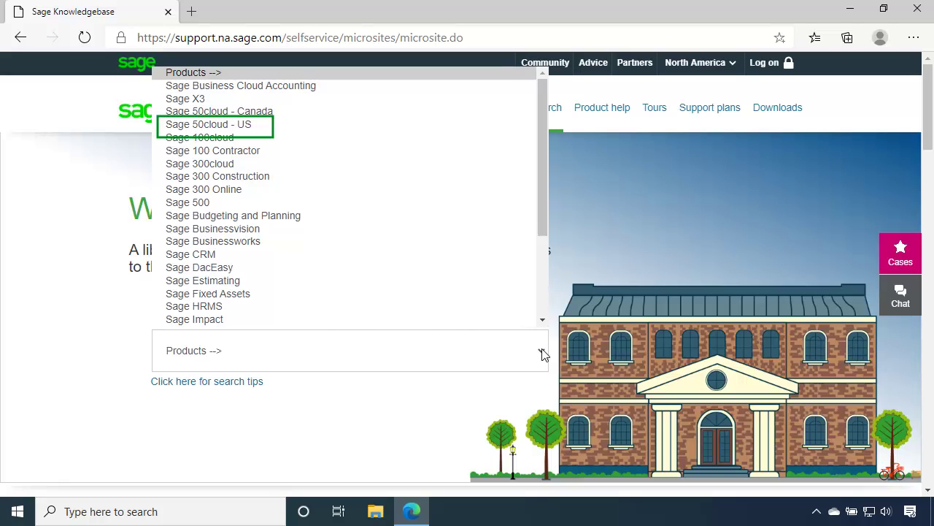
pyautogui.click(244, 125)
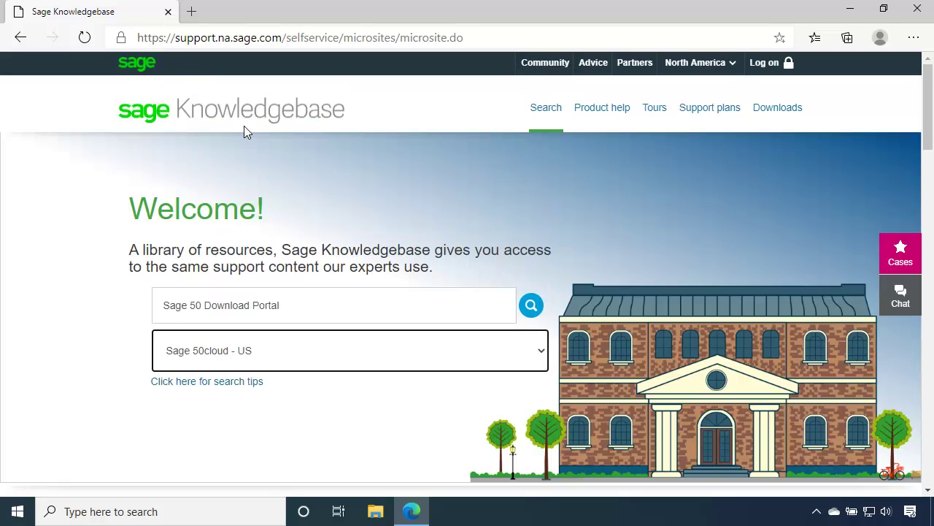
pyautogui.click(531, 307)
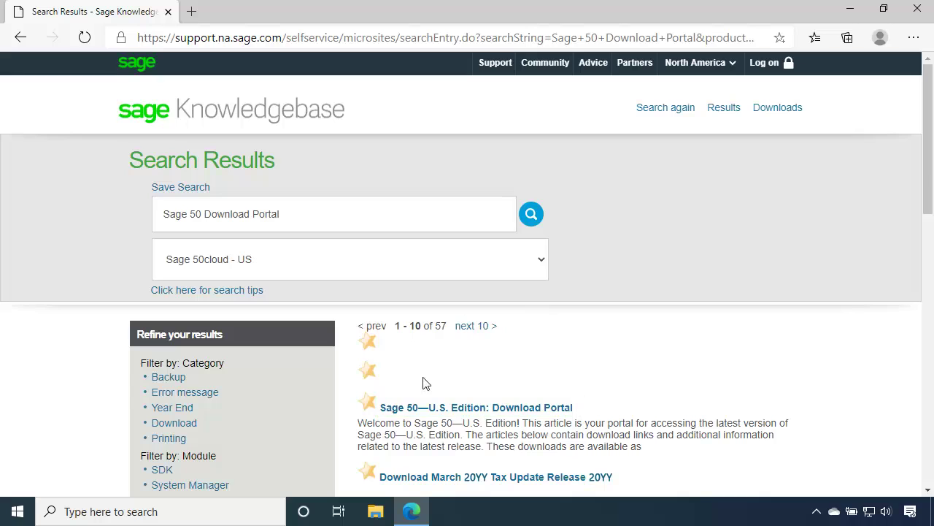
# Step: Open the 'Sage 50—U.S. Edition: Download Portal' article and reach its download links
pyautogui.click(422, 408)
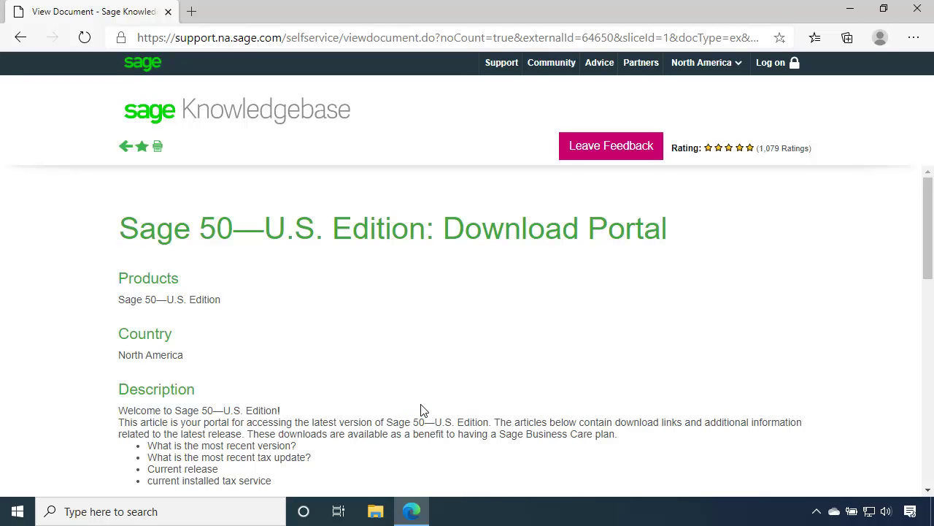
pyautogui.click(930, 430)
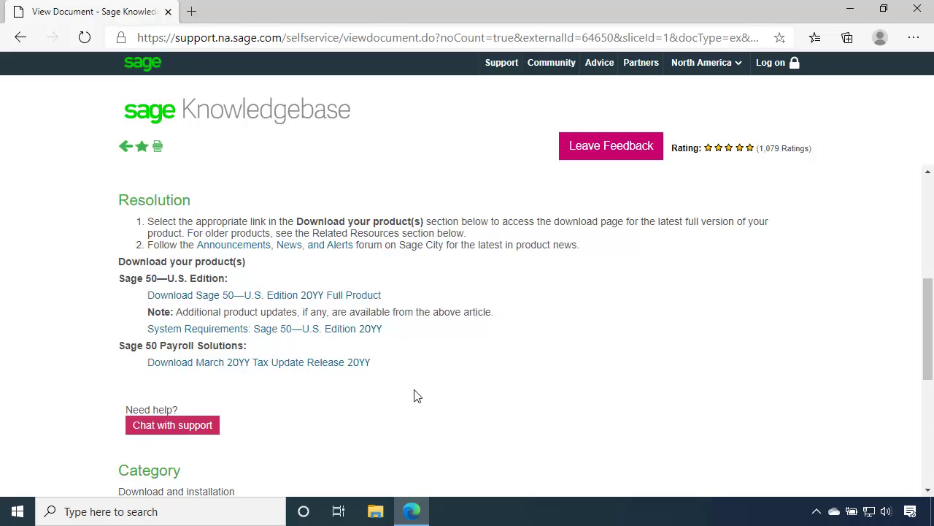
# Step: Download the Sage50_20YY.0.0.exe full product installer, then close Edge
pyautogui.click(259, 297)
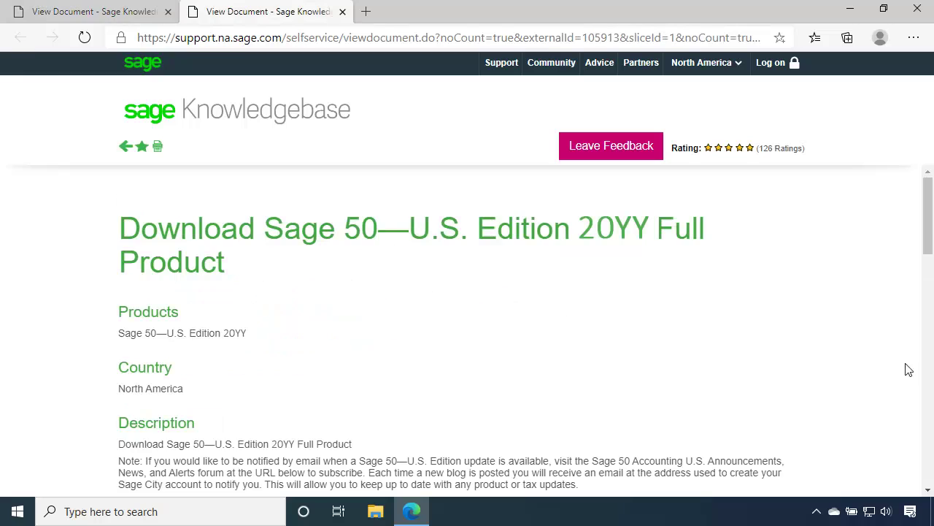
pyautogui.scroll(-3, 928, 404)
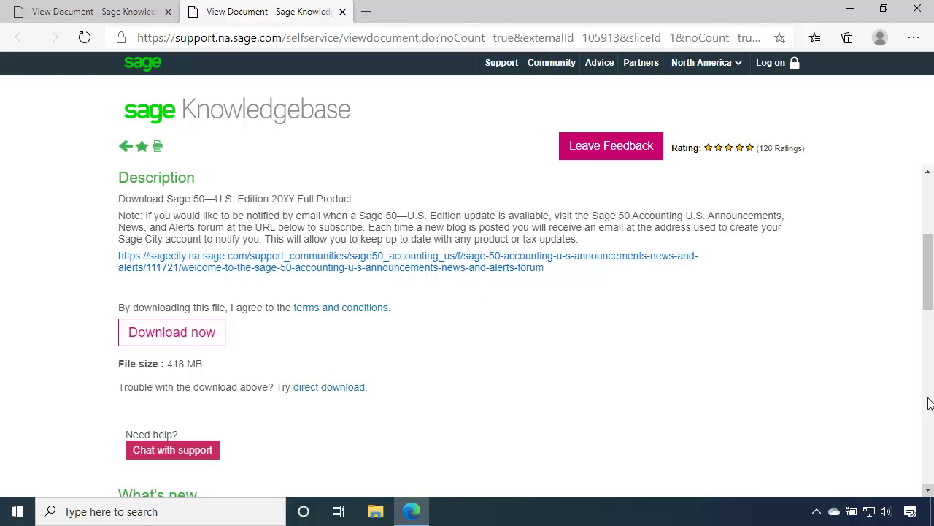
pyautogui.click(165, 338)
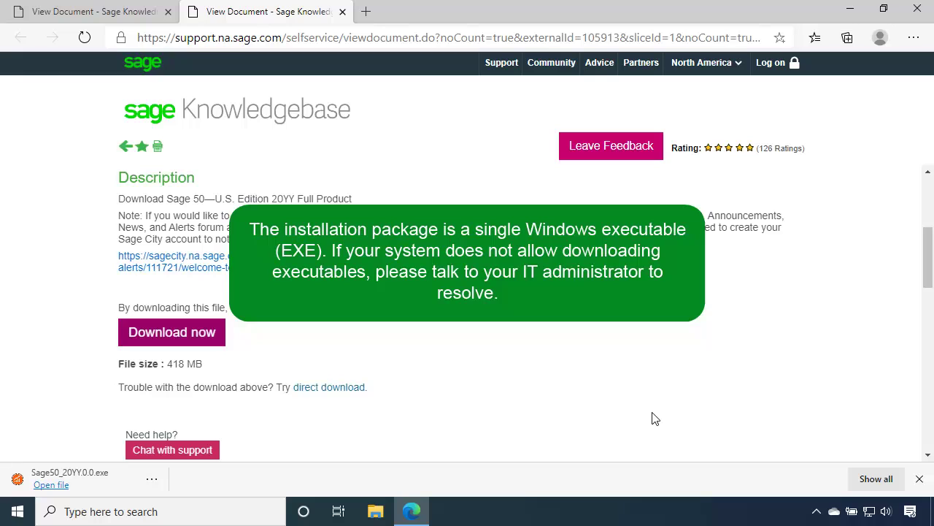
pyautogui.click(918, 10)
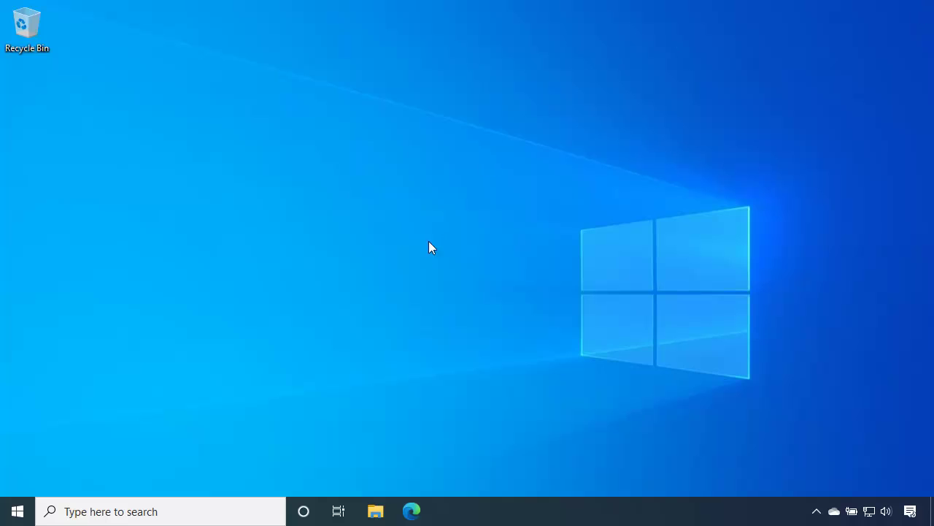
# Step: Run Sage50_20YY.0.0.exe from the Downloads folder and close File Explorer
pyautogui.click(375, 511)
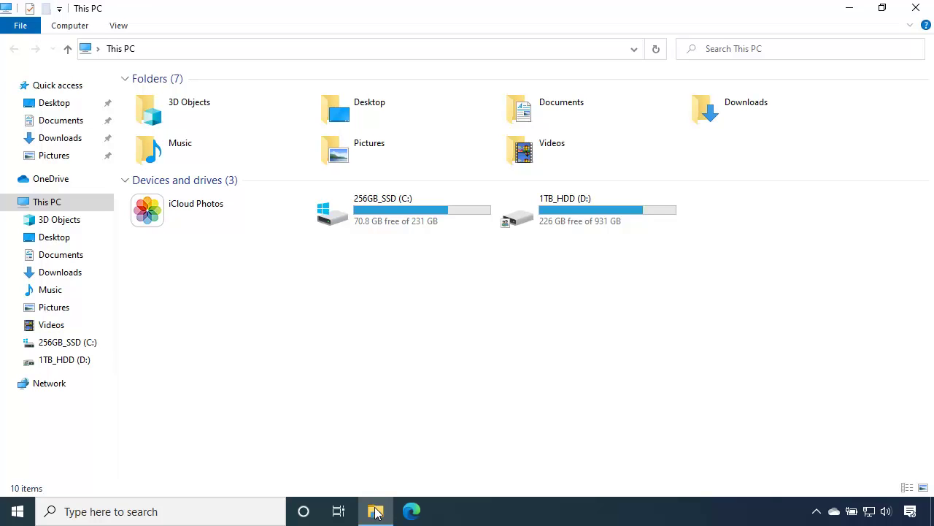
pyautogui.click(58, 140)
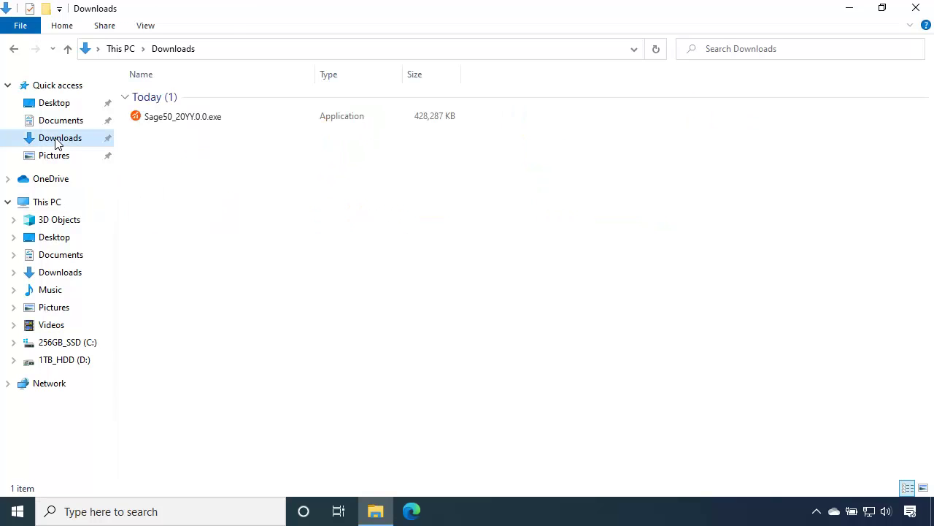
pyautogui.doubleClick(191, 118)
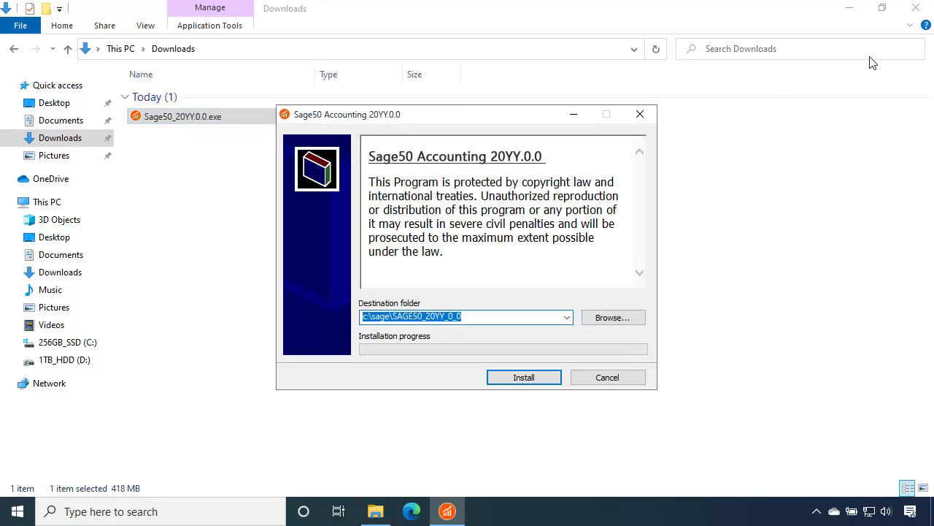
pyautogui.click(916, 11)
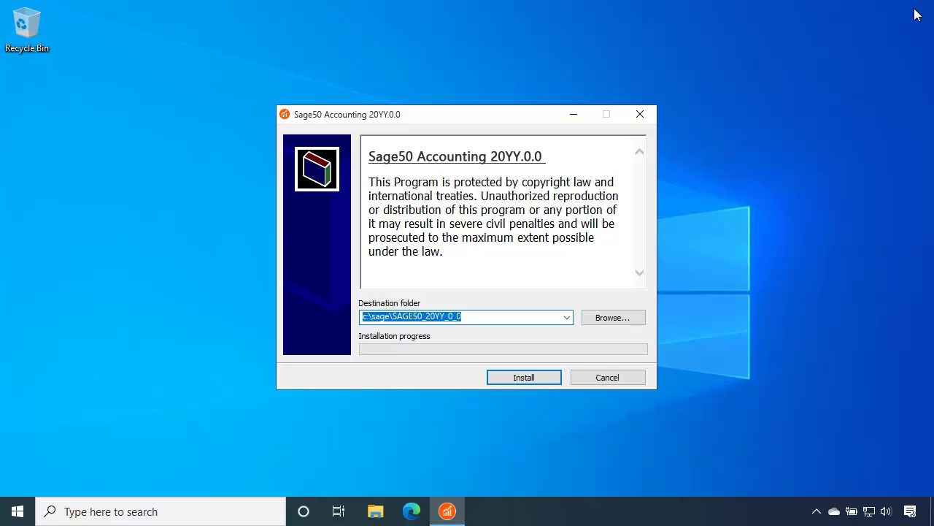
# Step: Install the package to c:\sage\SAGE50_20YY_0_0, keeping the default destination folder
pyautogui.click(541, 377)
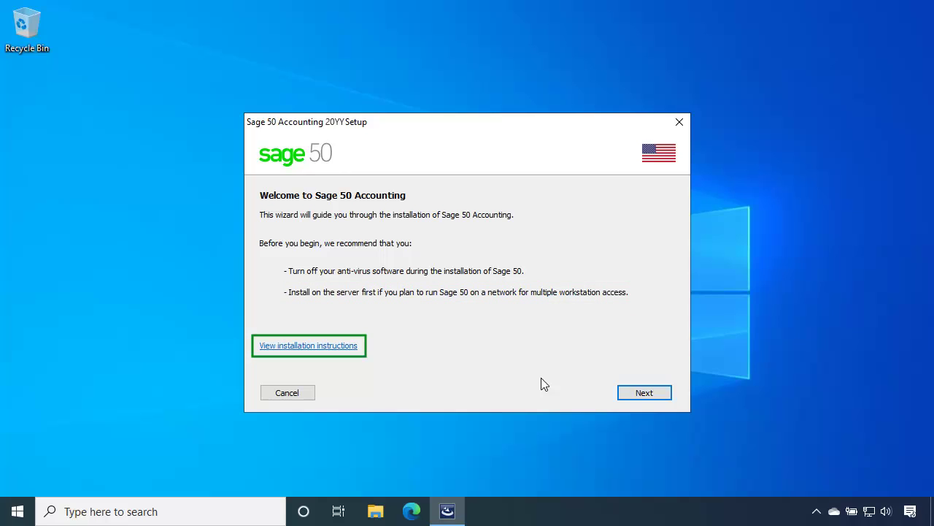
# Step: Open the installation instructions from the setup wizard to view the Install Guide PDF
pyautogui.click(305, 346)
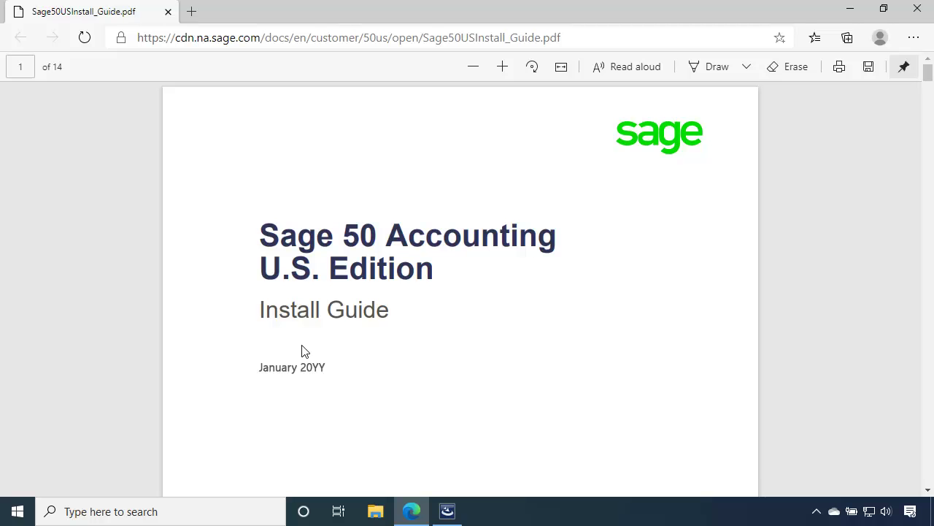